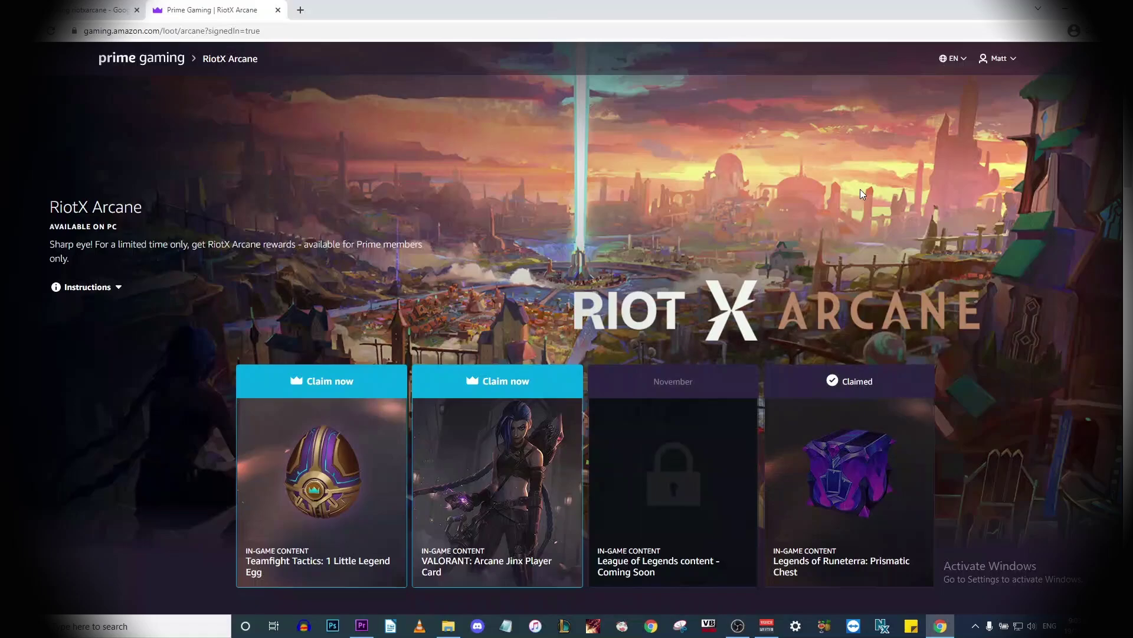
# Close the Prime Gaming tab, search Google for 'prime gaming riotxarcane', and return to the RiotX Arcane loot page
pyautogui.hotkey('ctrl', 'w')
pyautogui.click(460, 281)
pyautogui.write('prime')
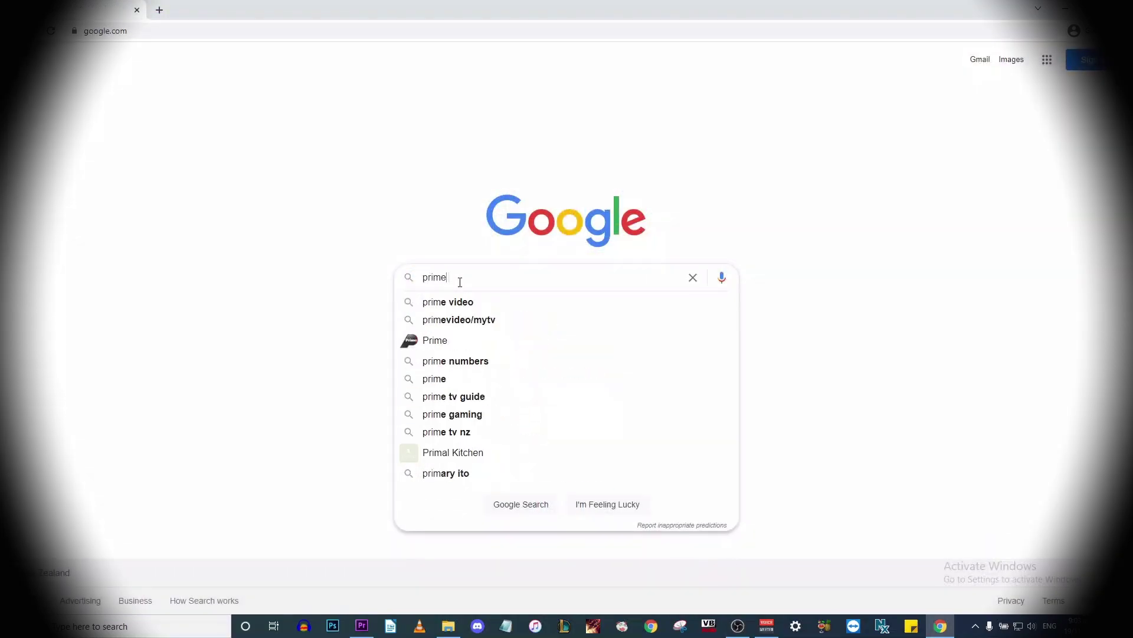
pyautogui.write(' gaming rio')
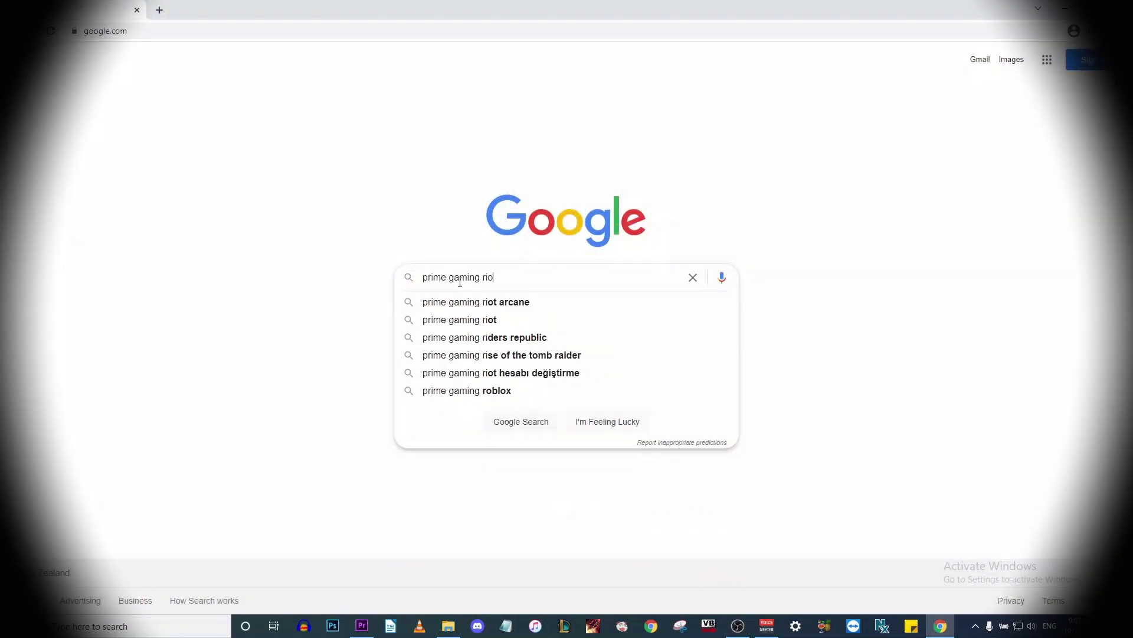
pyautogui.write('txarcane')
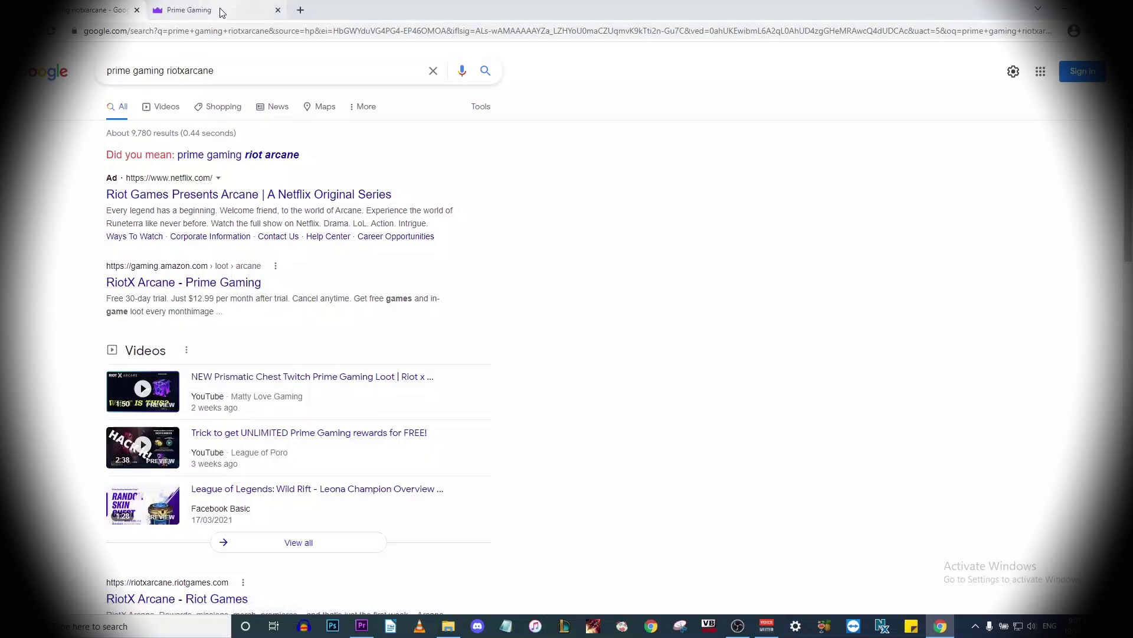
pyautogui.click(220, 13)
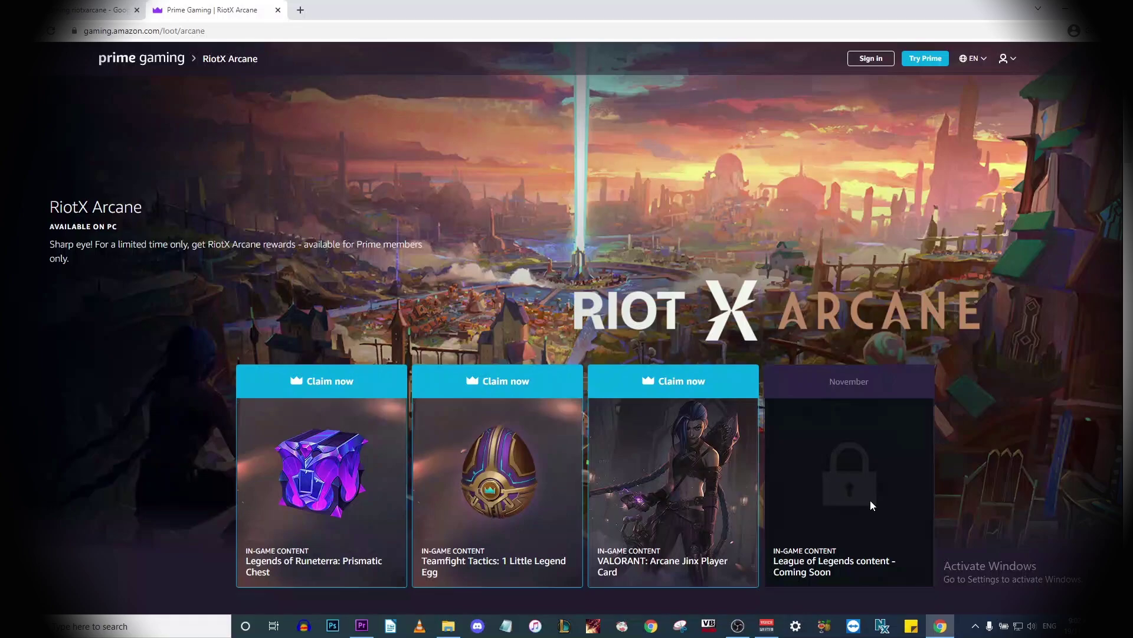
# Sign in to Prime Gaming, then claim the TFT Little Legend Egg and VALORANT Arcane Jinx Player Card
pyautogui.click(1012, 60)
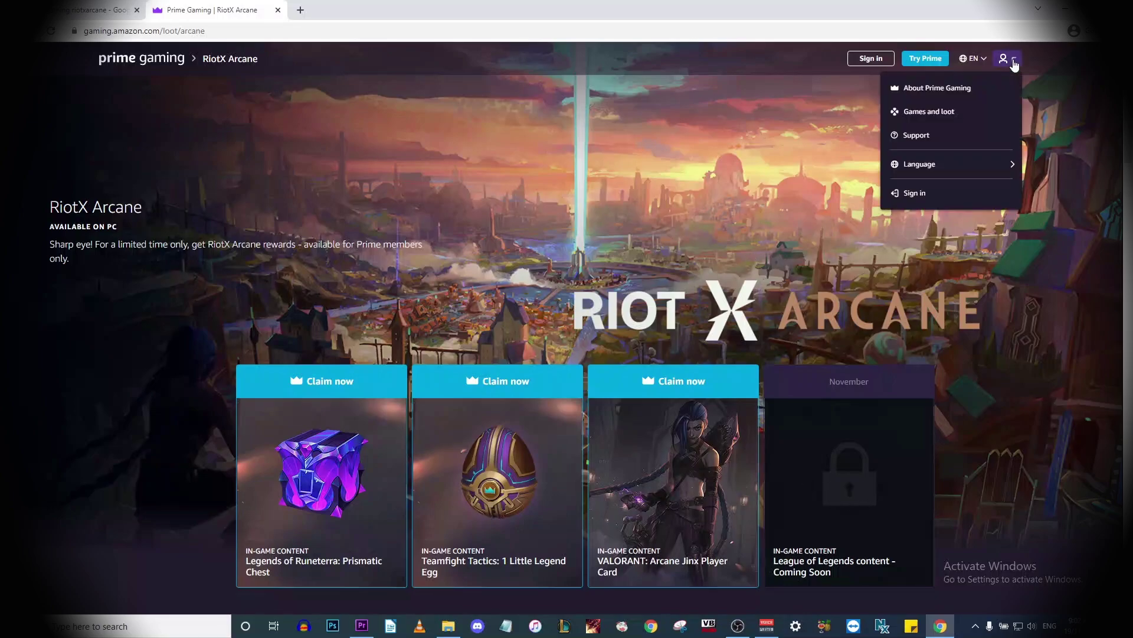
pyautogui.click(915, 192)
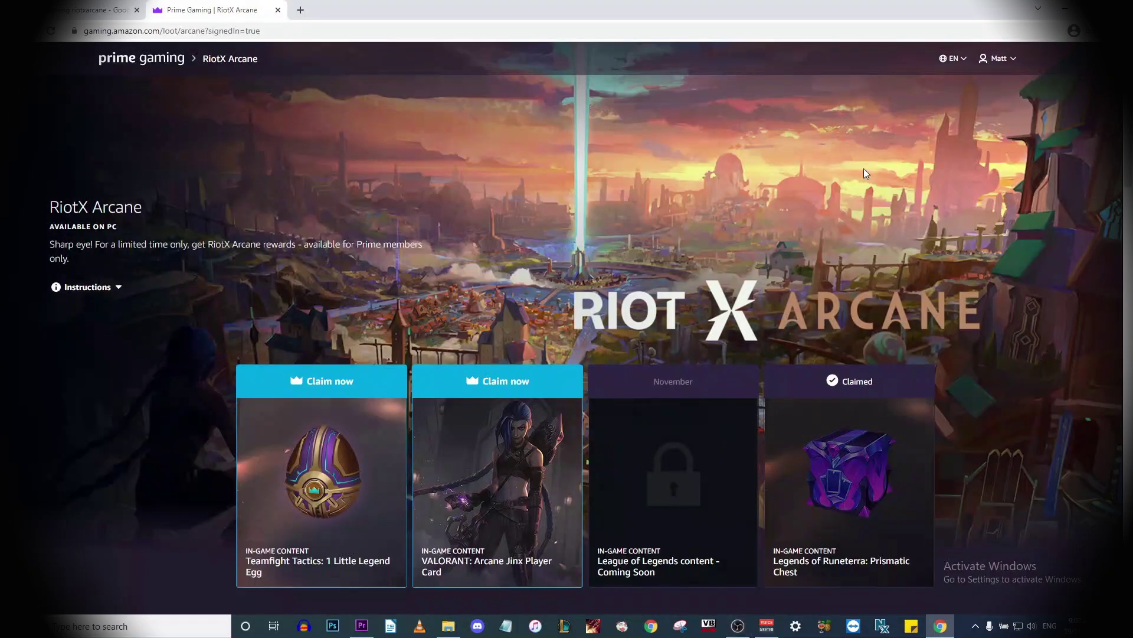
pyautogui.click(333, 384)
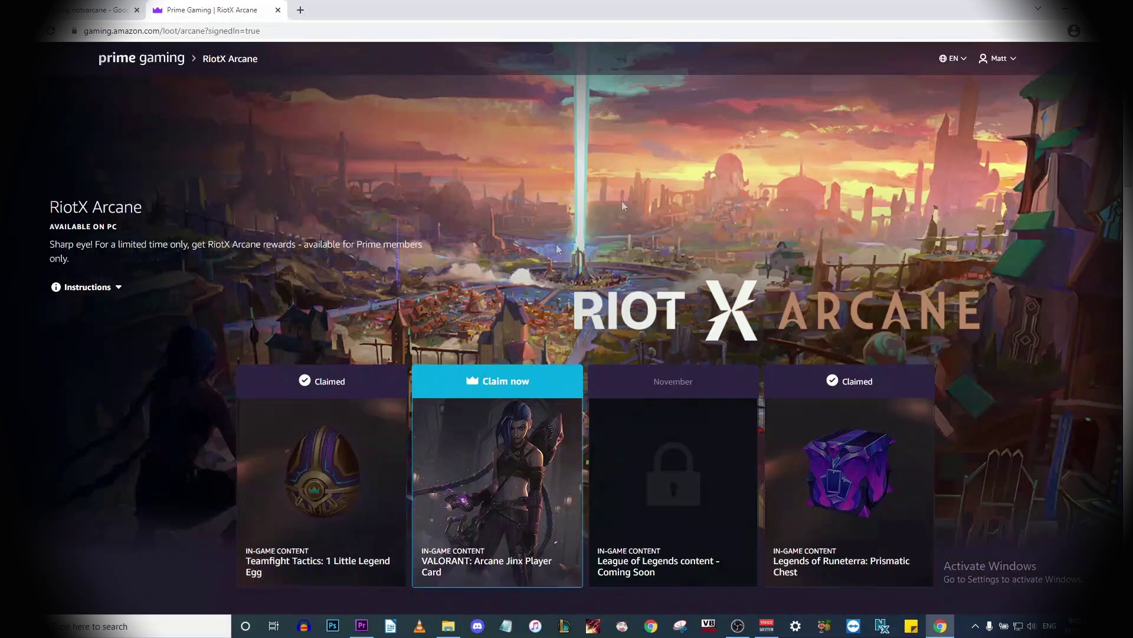
pyautogui.click(499, 382)
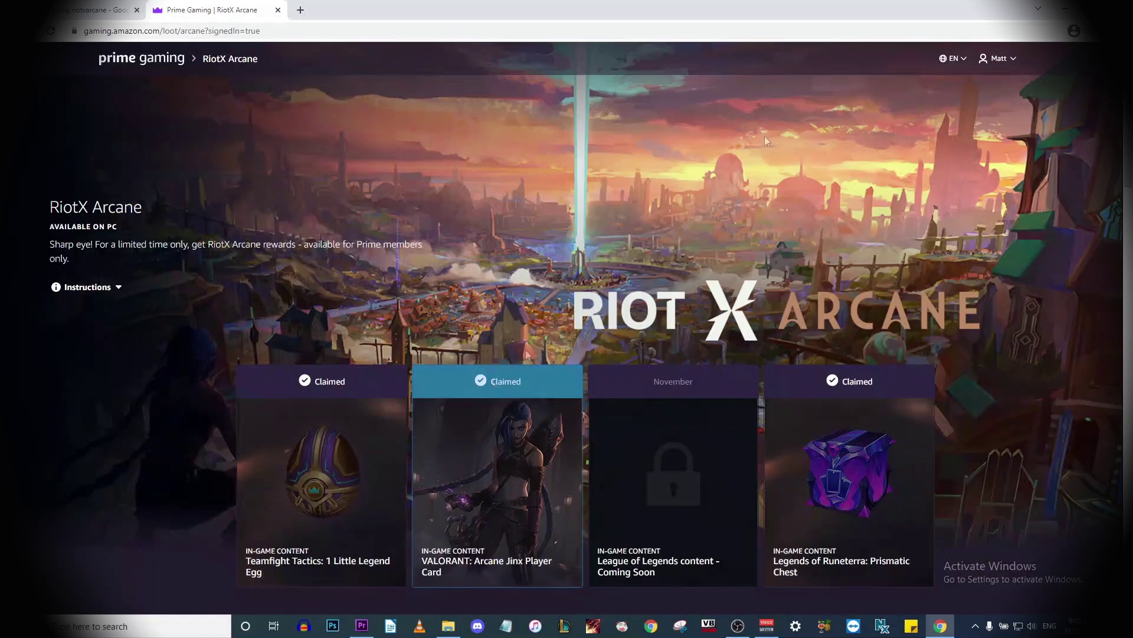
pyautogui.scroll(-5, 95, 400)
pyautogui.scroll(-5, 94, 390)
pyautogui.scroll(-5, 94, 391)
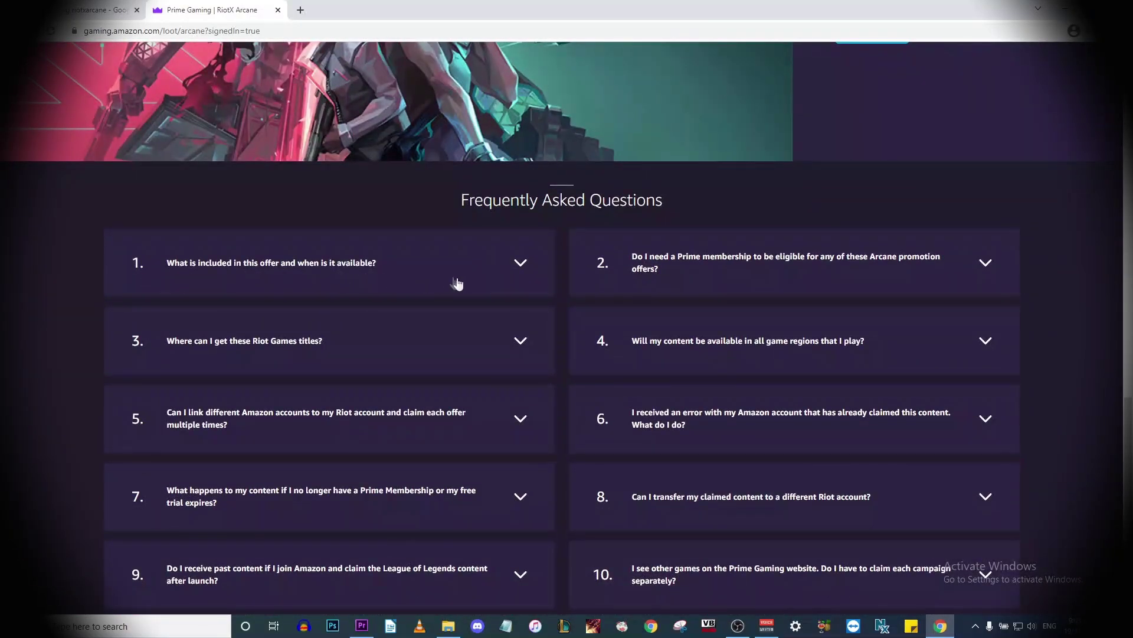
# Expand FAQ question 1 about what the offer includes and each drop's availability dates
pyautogui.click(521, 266)
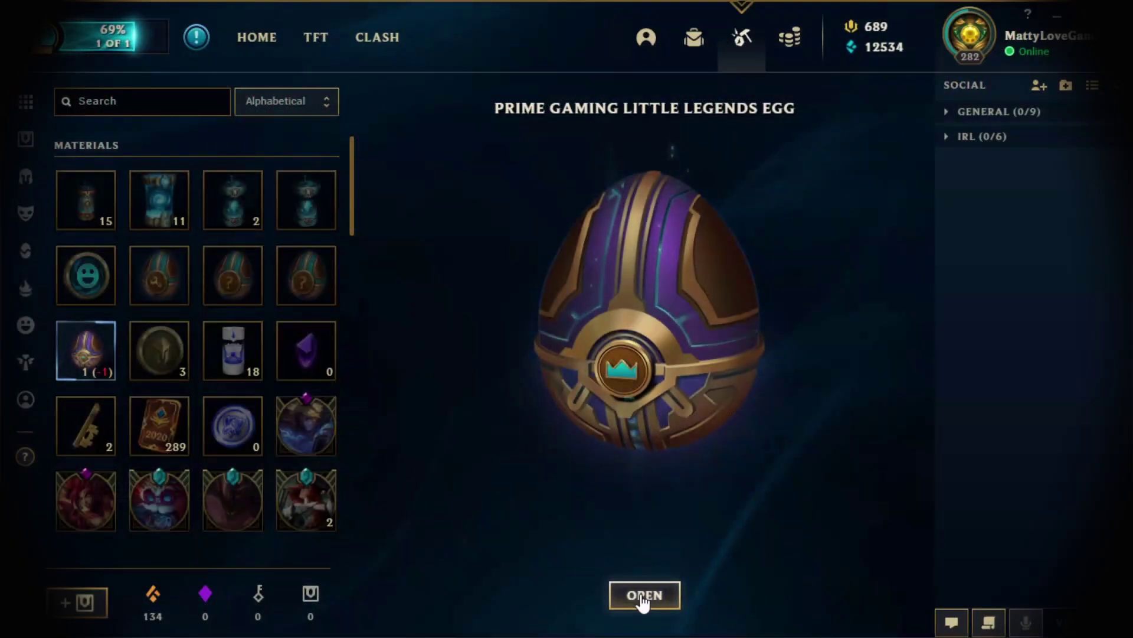
# Start opening the selected Prime Gaming Little Legends Egg in the League client's Loot tab
pyautogui.click(644, 595)
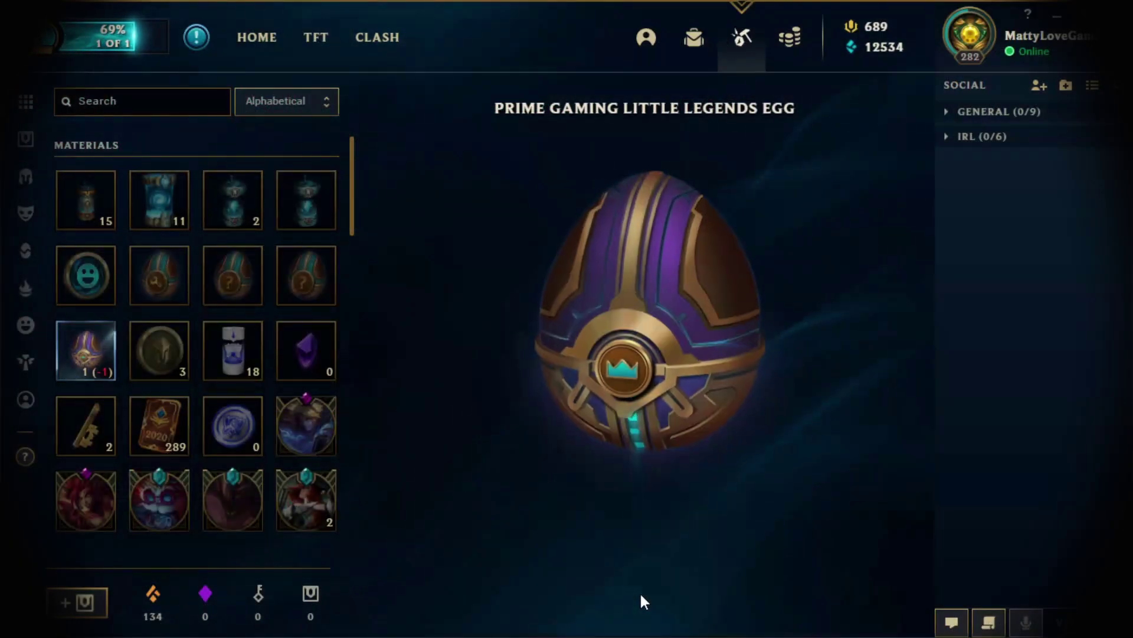